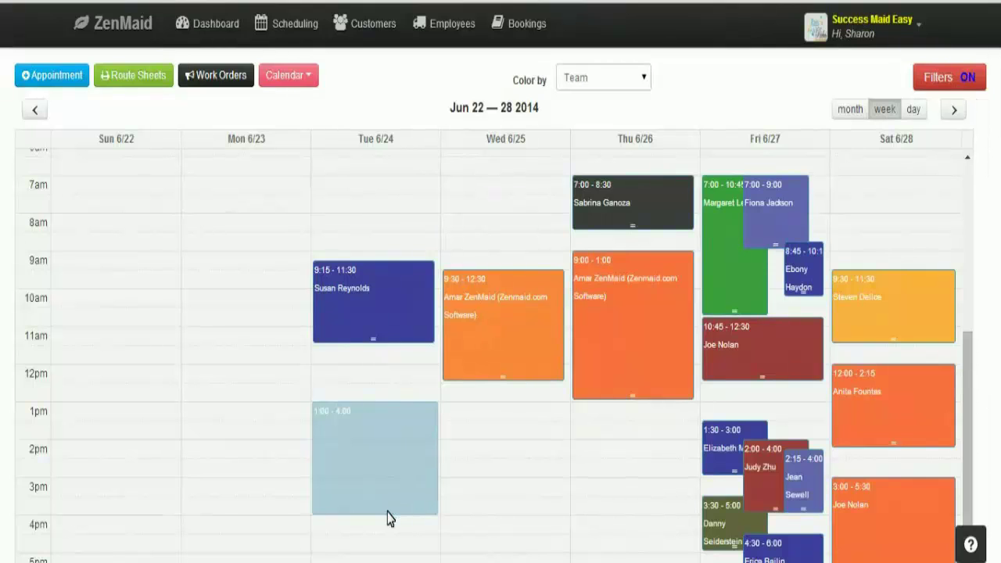
# Start an appointment for Tuesday, Jun 24, 1:00 PM to 4:00 PM, for the existing Zenmaid Software customer and proceed to its details
pyautogui.click(388, 518)
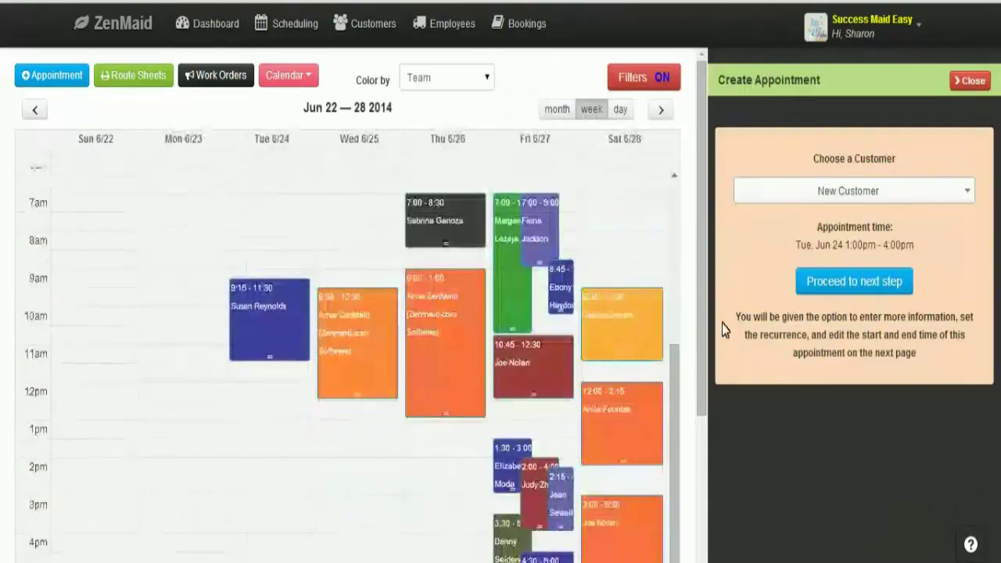
pyautogui.click(872, 191)
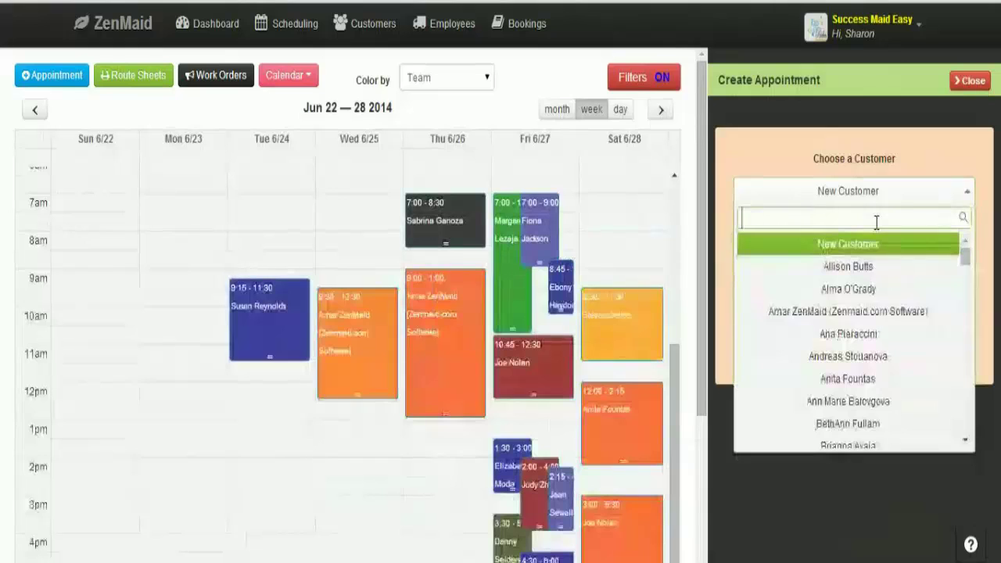
pyautogui.write('luc')
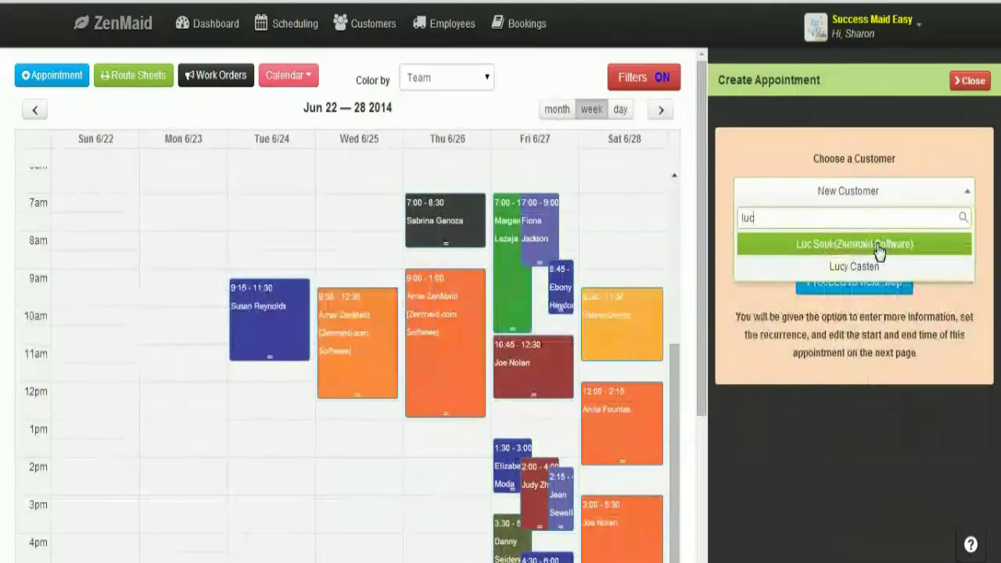
pyautogui.click(860, 244)
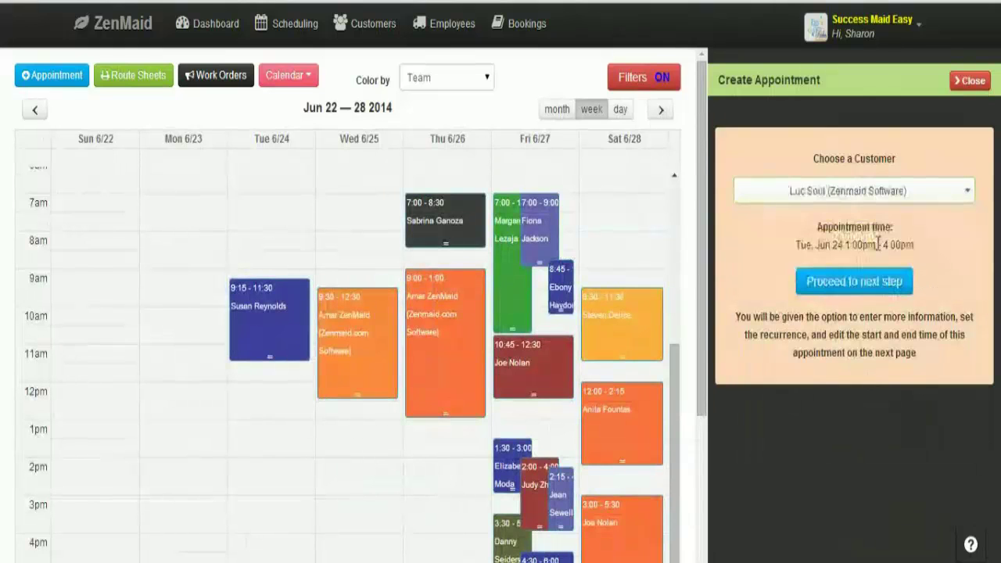
pyautogui.click(867, 290)
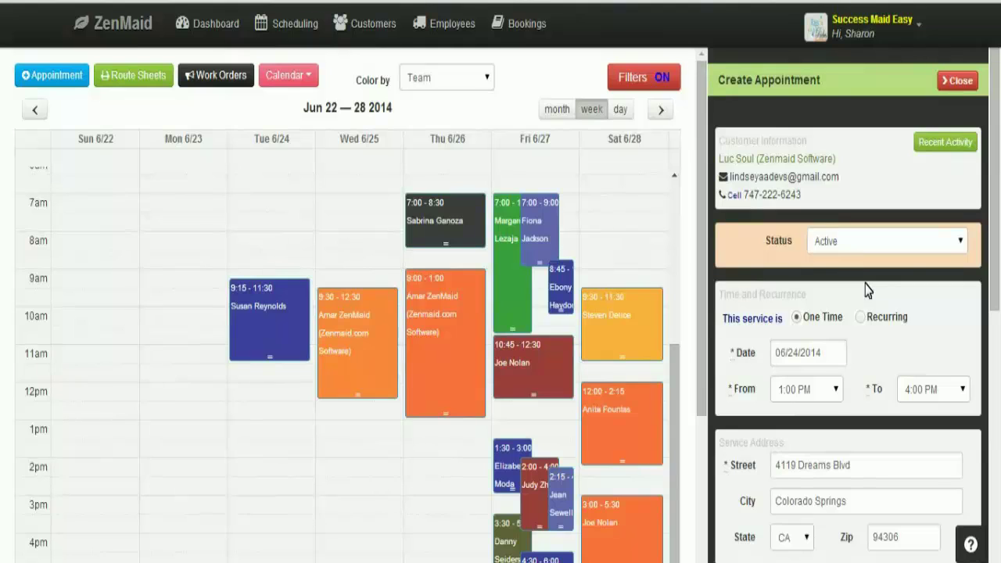
# Make the service recurring and set it to repeat every 2 weeks
pyautogui.click(861, 319)
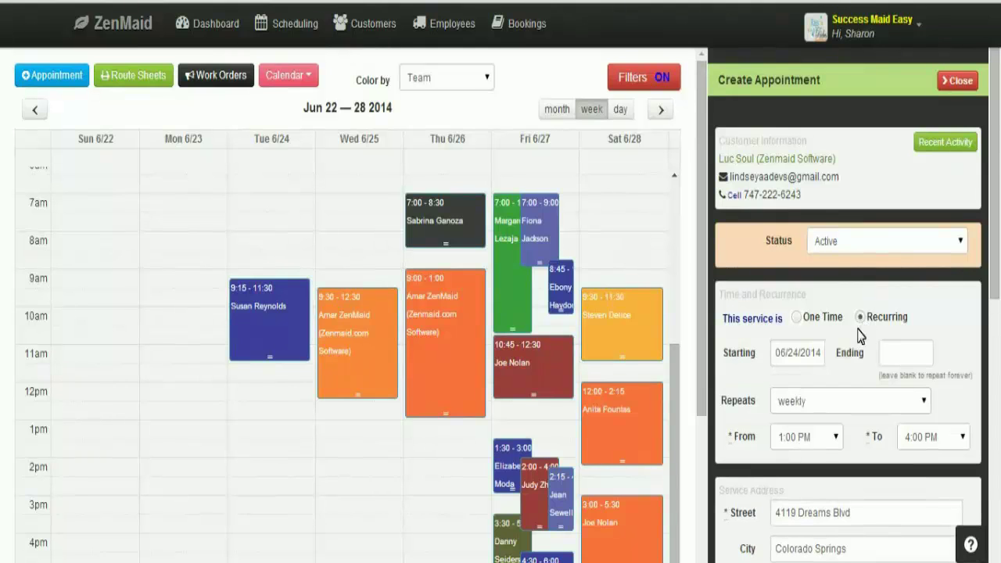
pyautogui.click(877, 410)
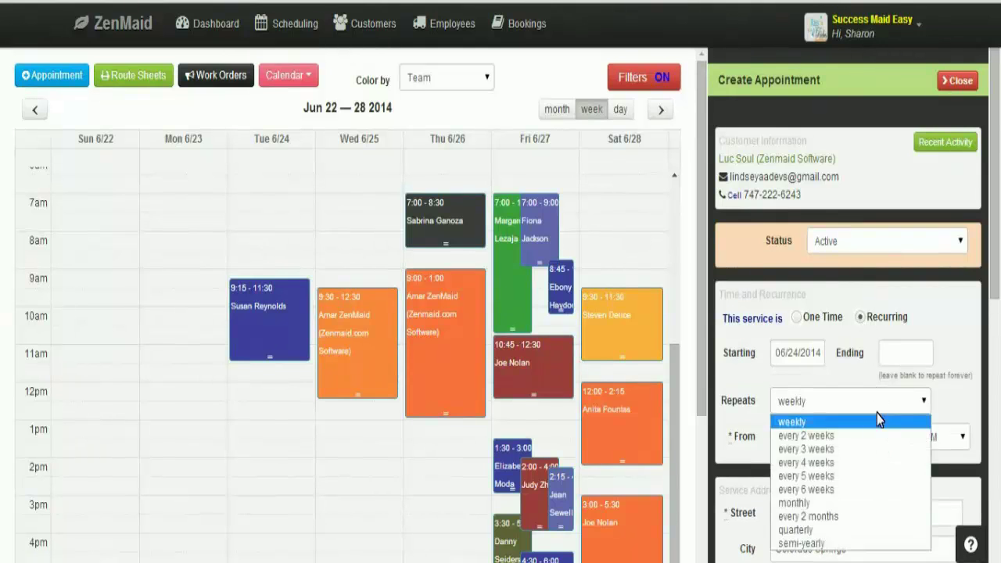
pyautogui.press('Up')
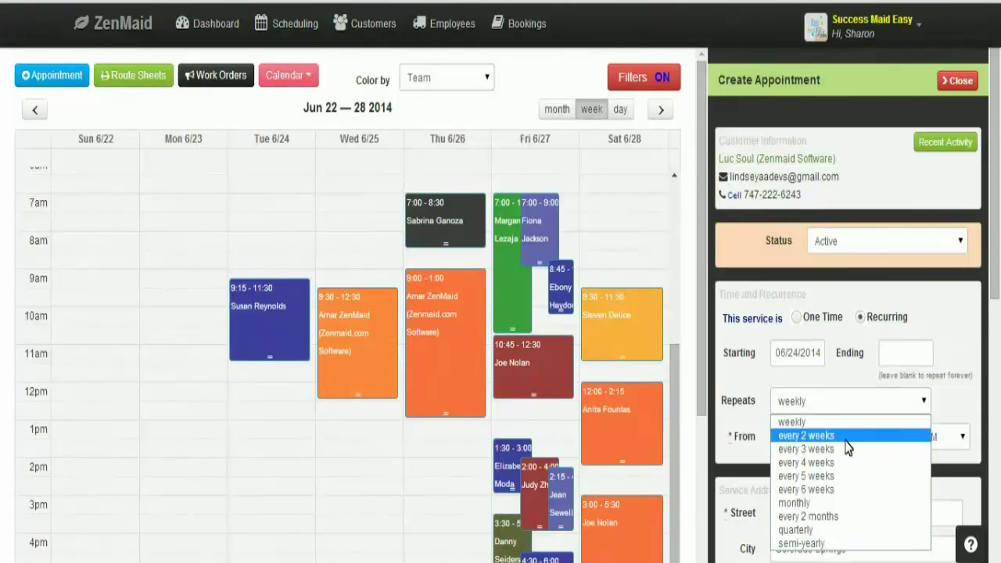
pyautogui.press('Up')
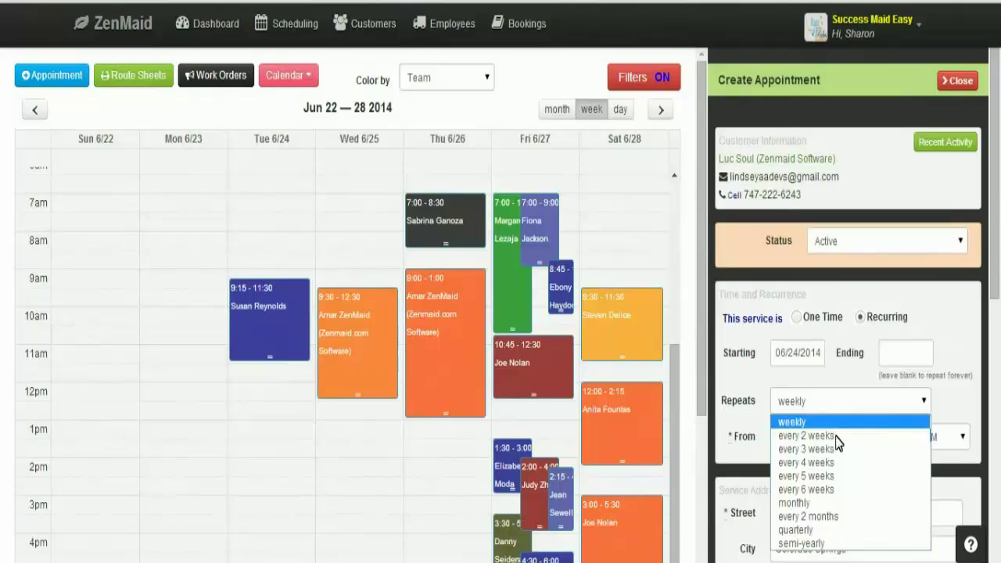
pyautogui.click(822, 439)
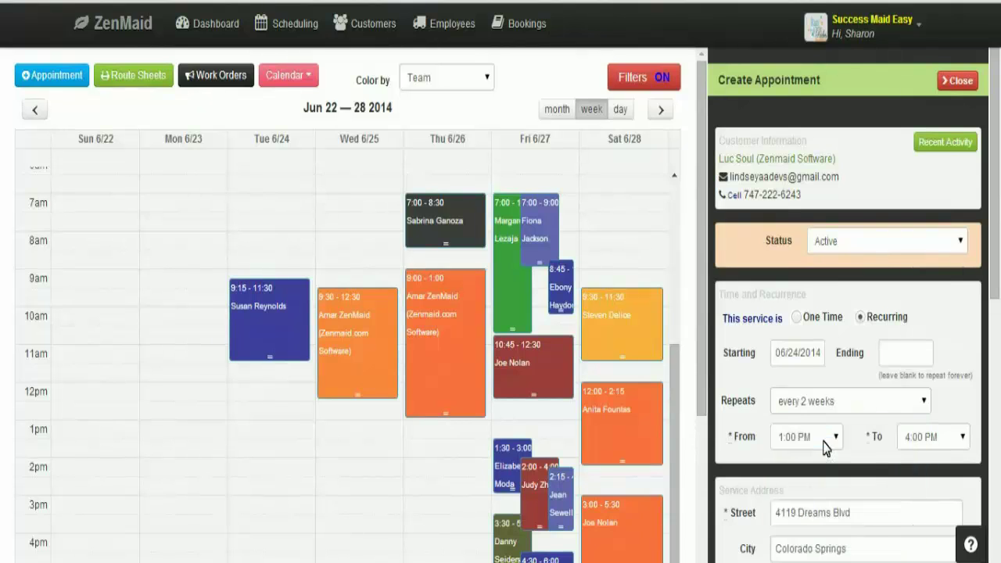
# Assign team 2 plus one additional individual cleaner to the appointment
pyautogui.scroll(-3, 872, 461)
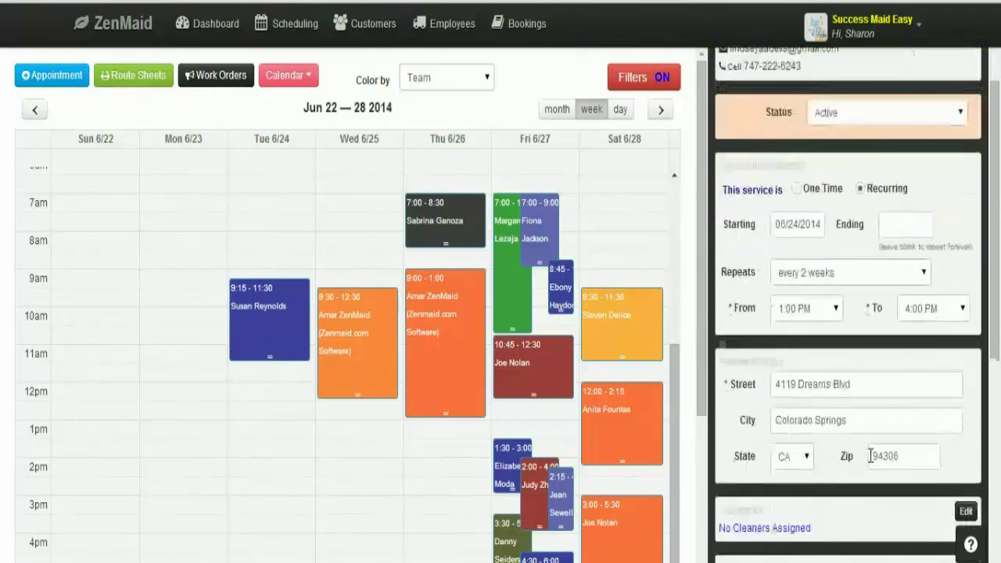
pyautogui.scroll(-5, 870, 456)
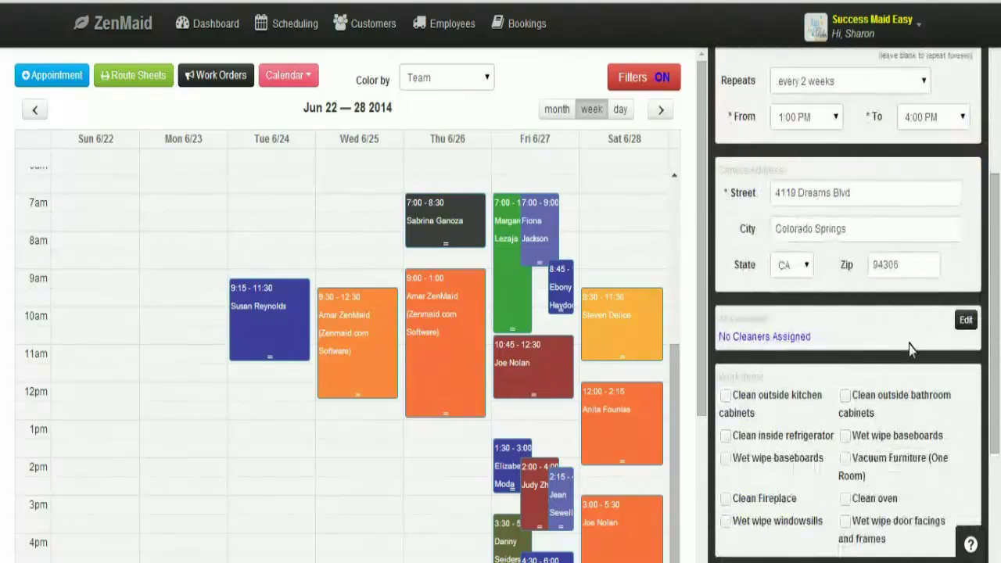
pyautogui.click(965, 325)
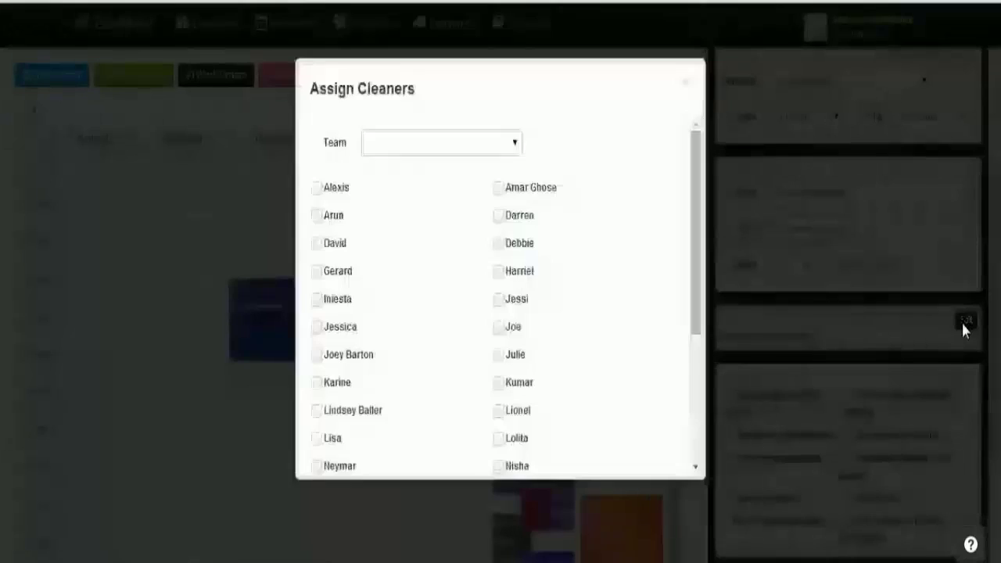
pyautogui.click(515, 153)
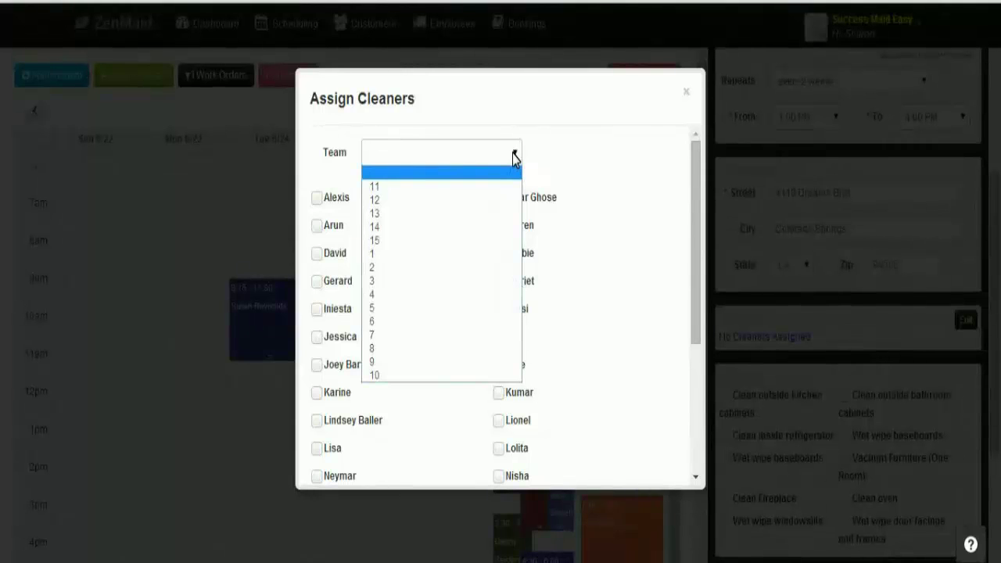
pyautogui.click(387, 269)
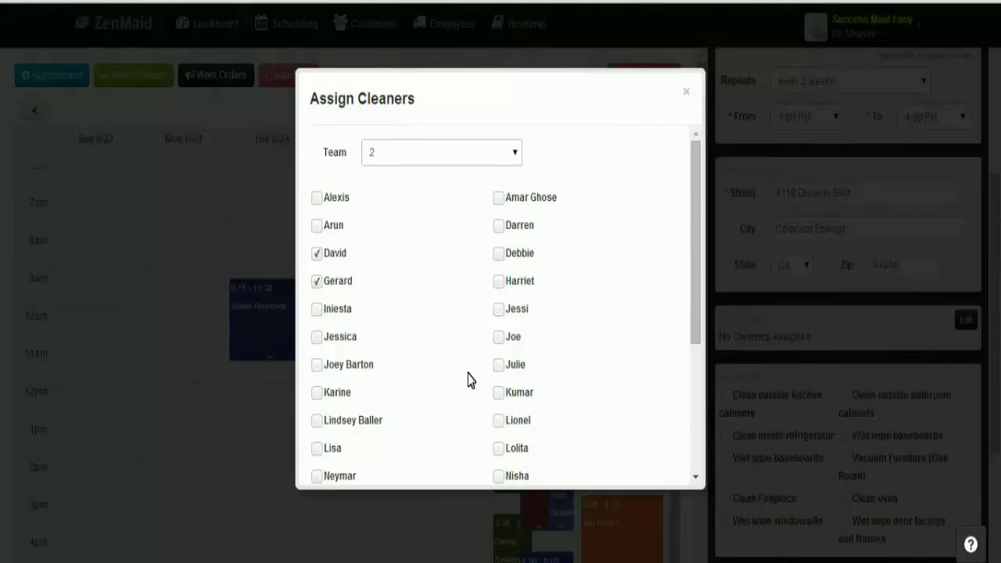
pyautogui.click(317, 422)
pyautogui.click(695, 453)
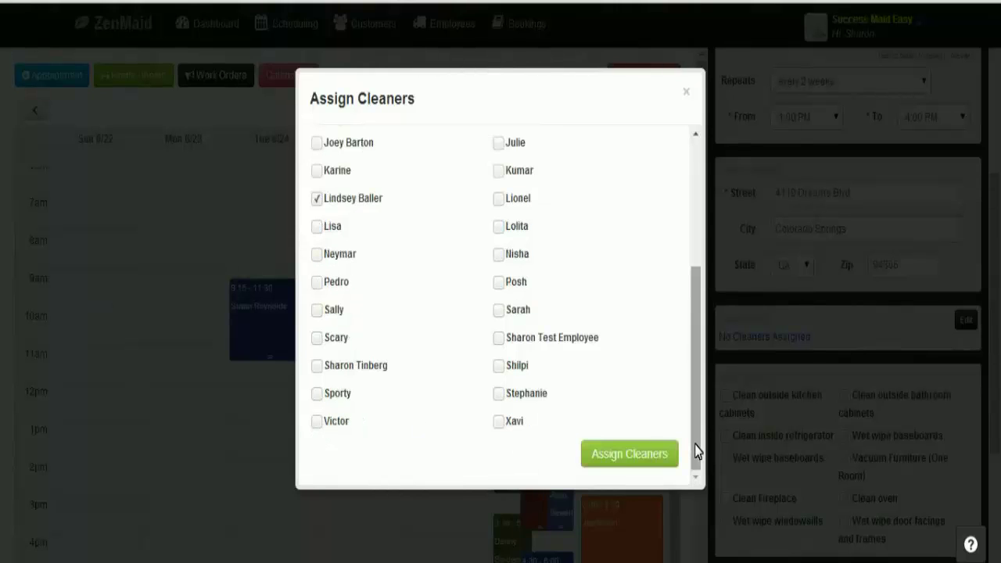
pyautogui.click(658, 460)
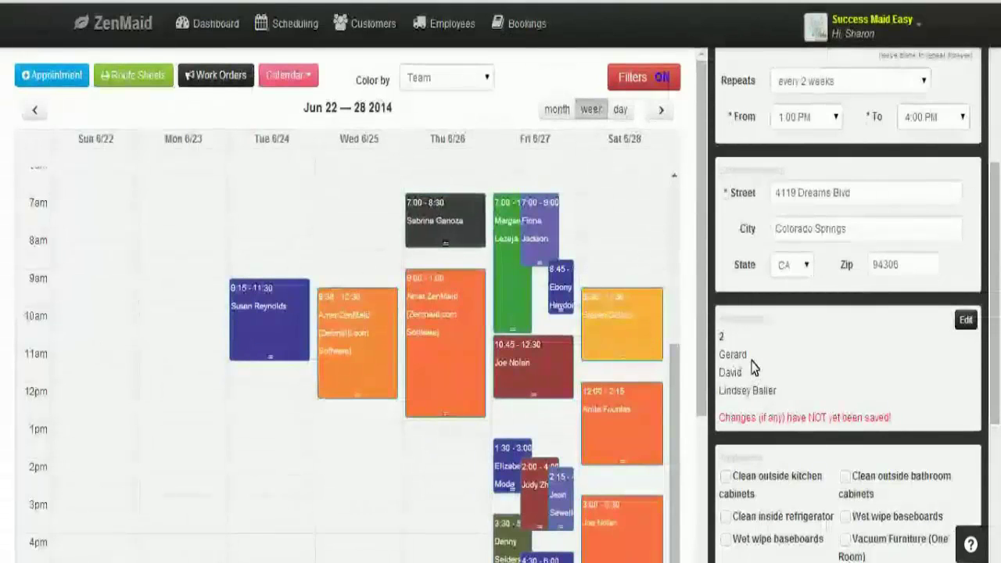
# Add the Clean oven work item, set the price to 500 and mark the appointment as paid
pyautogui.moveTo(996, 403); pyautogui.dragTo(996, 501)
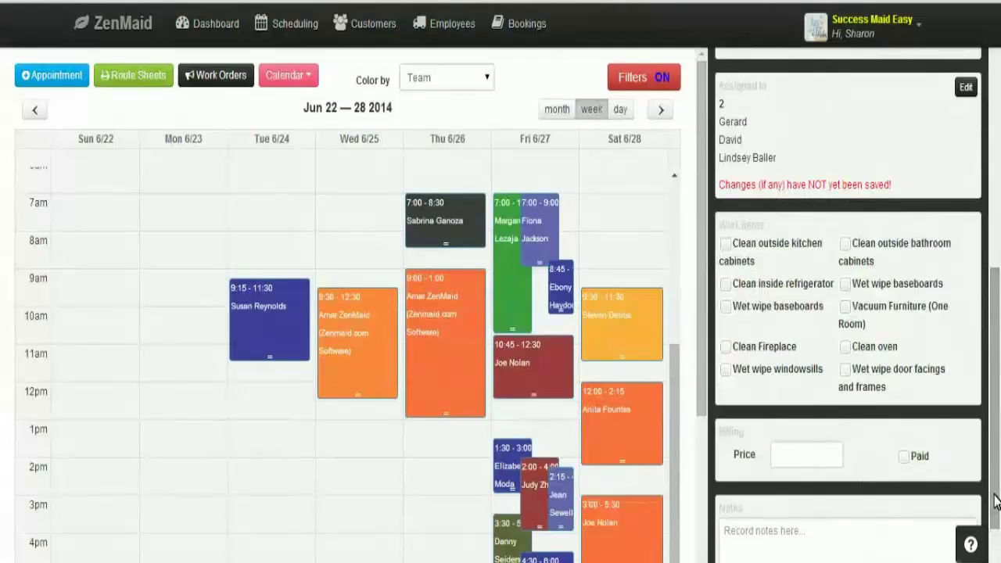
pyautogui.click(846, 347)
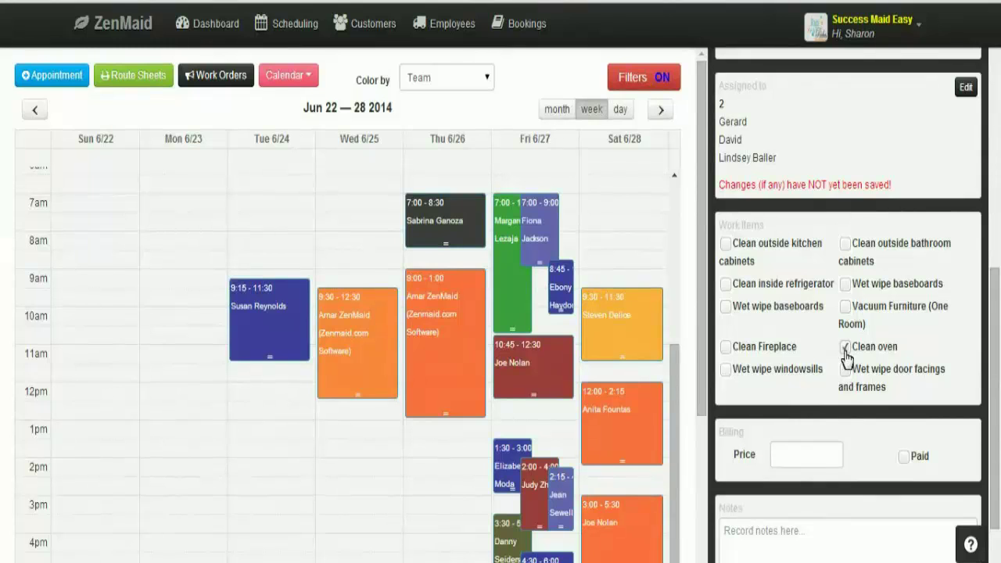
pyautogui.click(795, 451)
pyautogui.write('500')
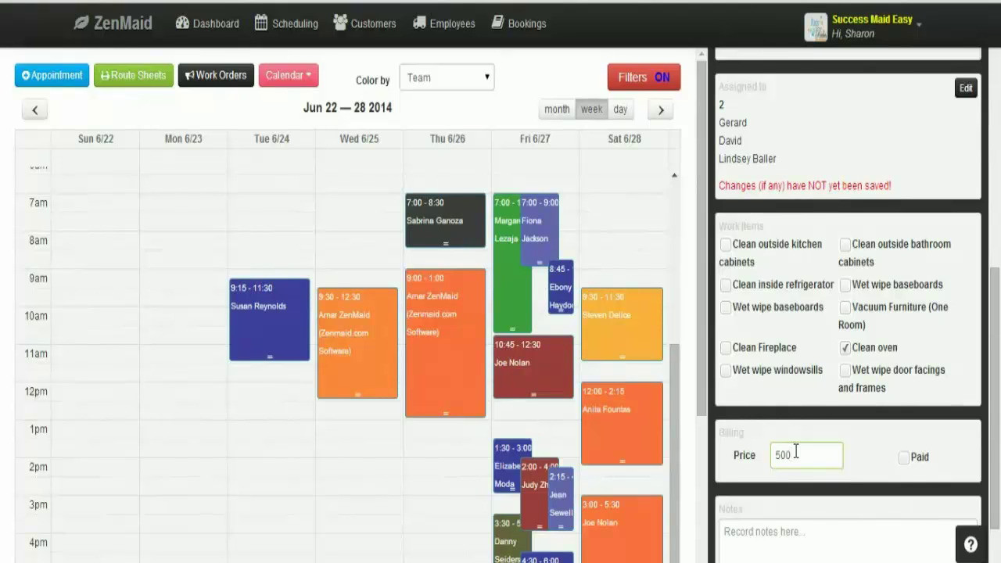
pyautogui.click(904, 459)
# Record an appointment note to remember that the customer's dog Fluffy is vicious
pyautogui.scroll(-1, 906, 469)
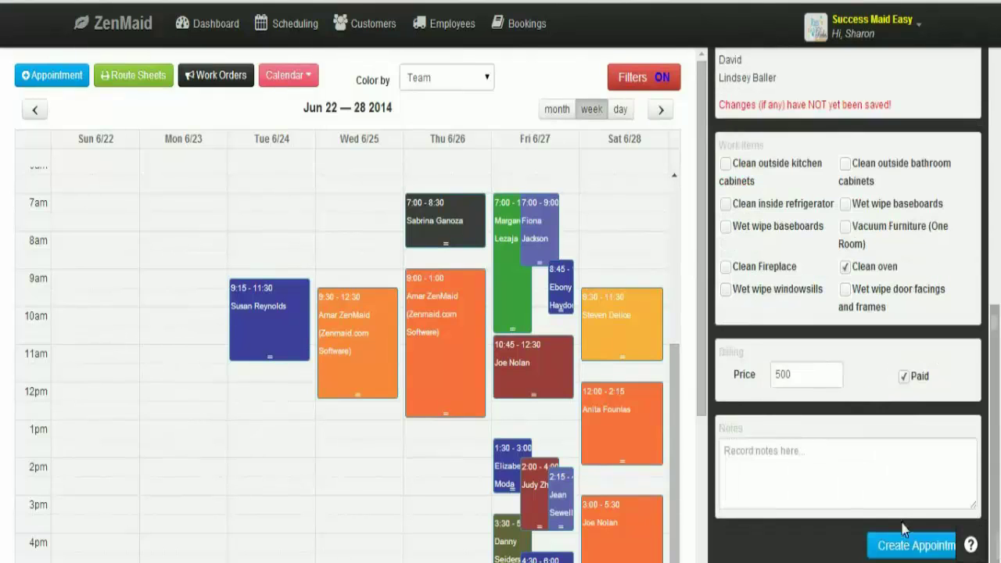
pyautogui.click(867, 482)
pyautogui.write('Remem')
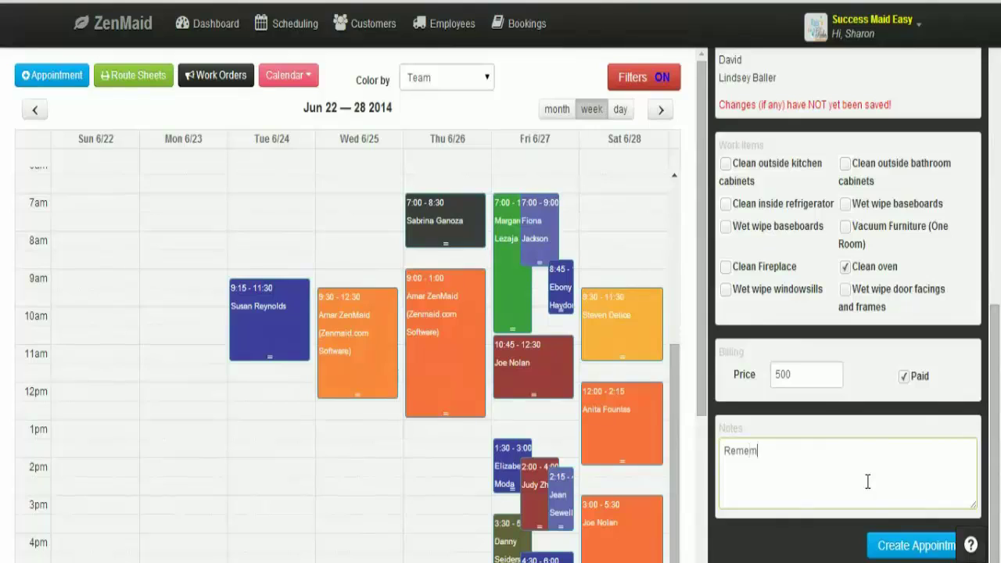
pyautogui.write("ber that Luc's dog Fl")
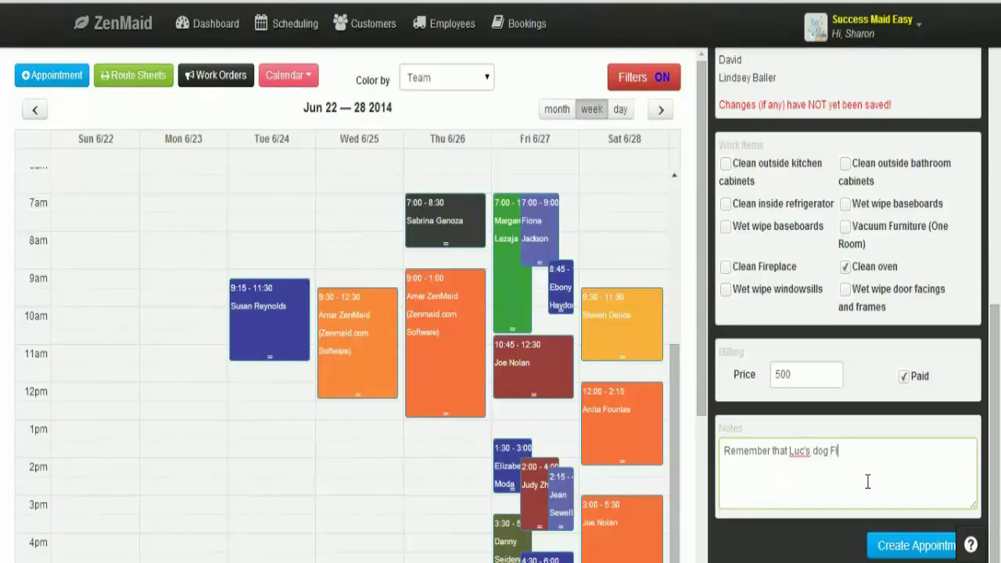
pyautogui.write('uffy is vicious')
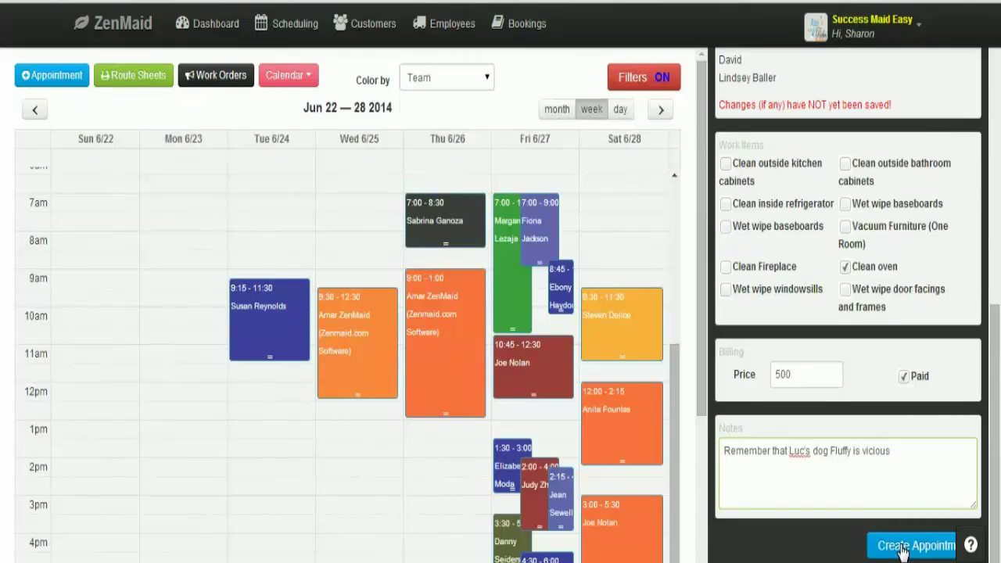
# Create the appointment and send the customer its confirmation email
pyautogui.click(901, 550)
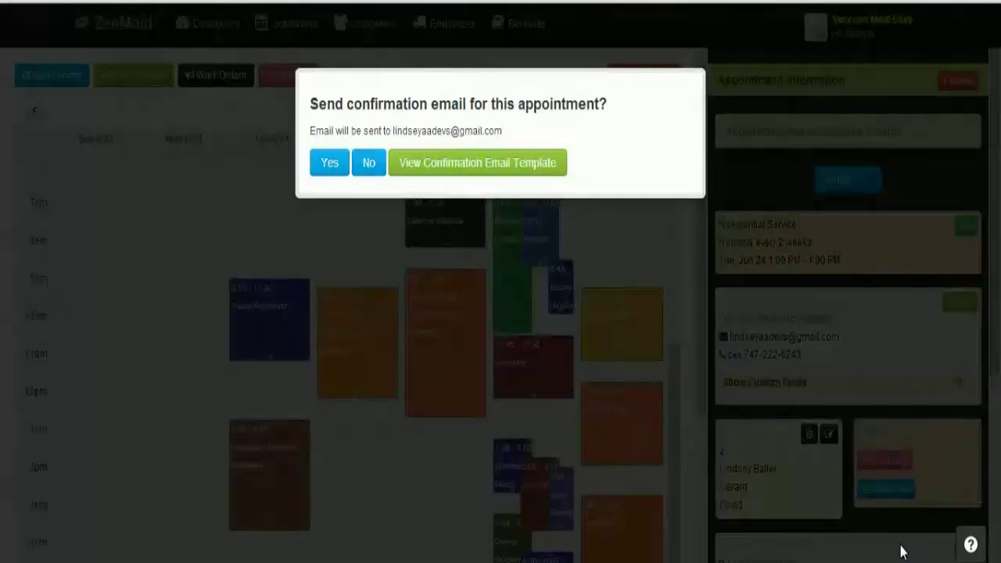
pyautogui.click(330, 164)
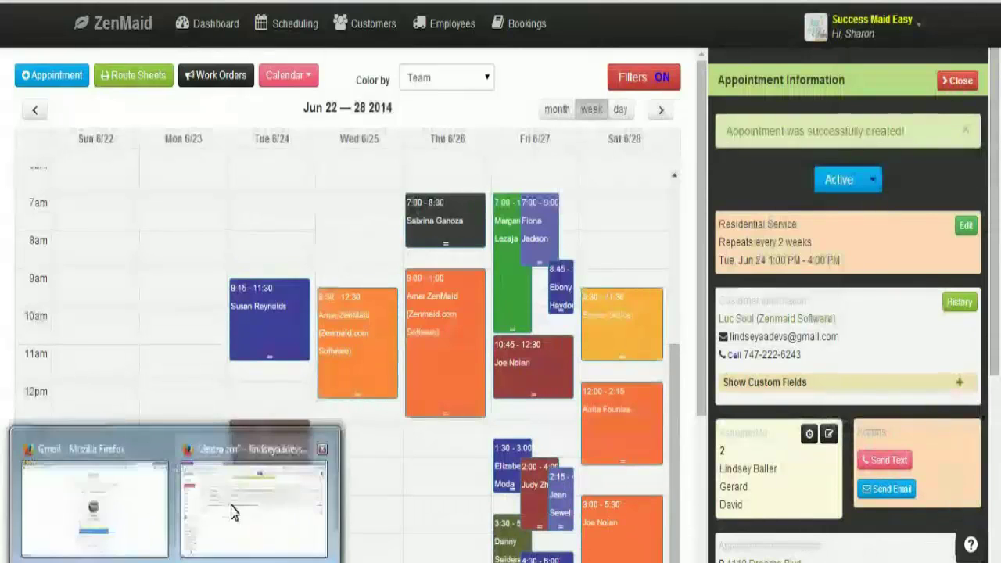
# Switch to Gmail, read the Appointment Confirmation email sent to the customer, and return to the message list
pyautogui.click(232, 512)
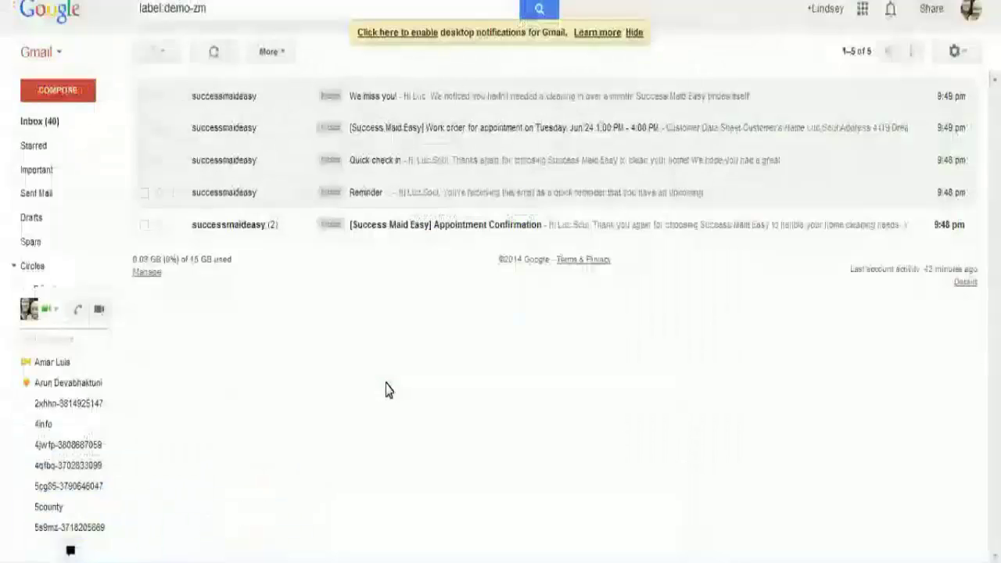
pyautogui.click(546, 235)
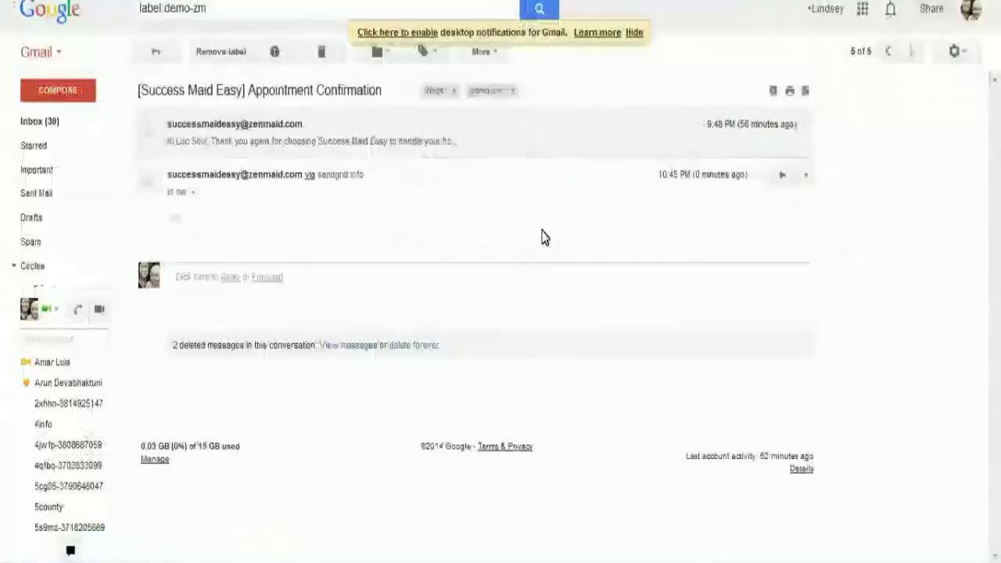
pyautogui.click(353, 142)
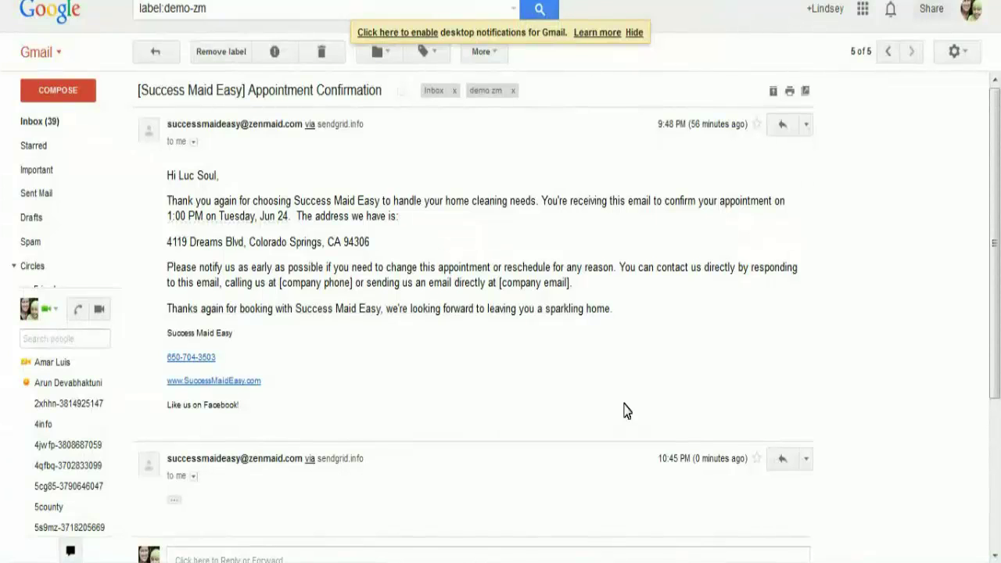
pyautogui.click(166, 57)
# Switch back to the ZenMaid calendar and review the work orders options, leaving them unchanged
pyautogui.moveTo(175, 550)
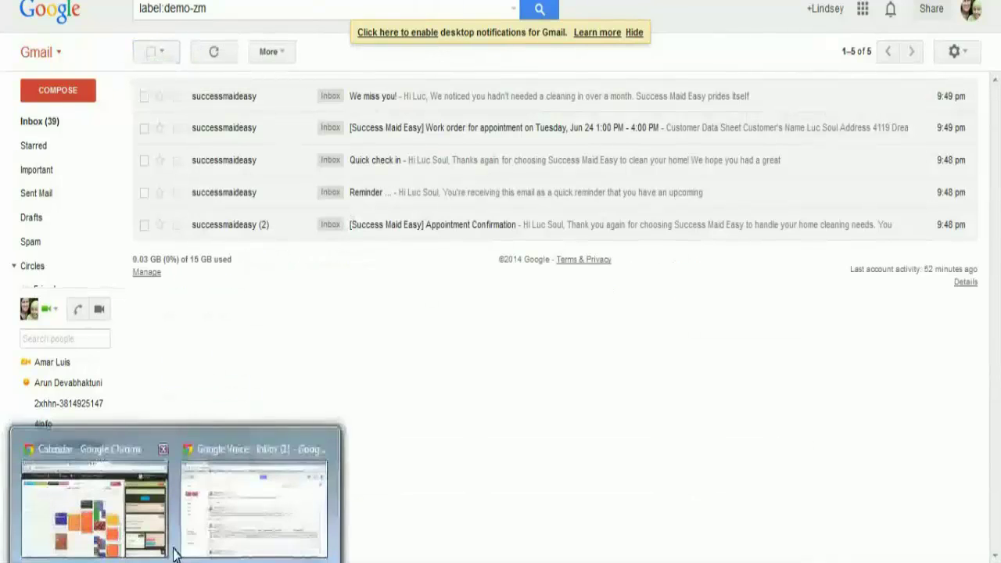
pyautogui.click(107, 507)
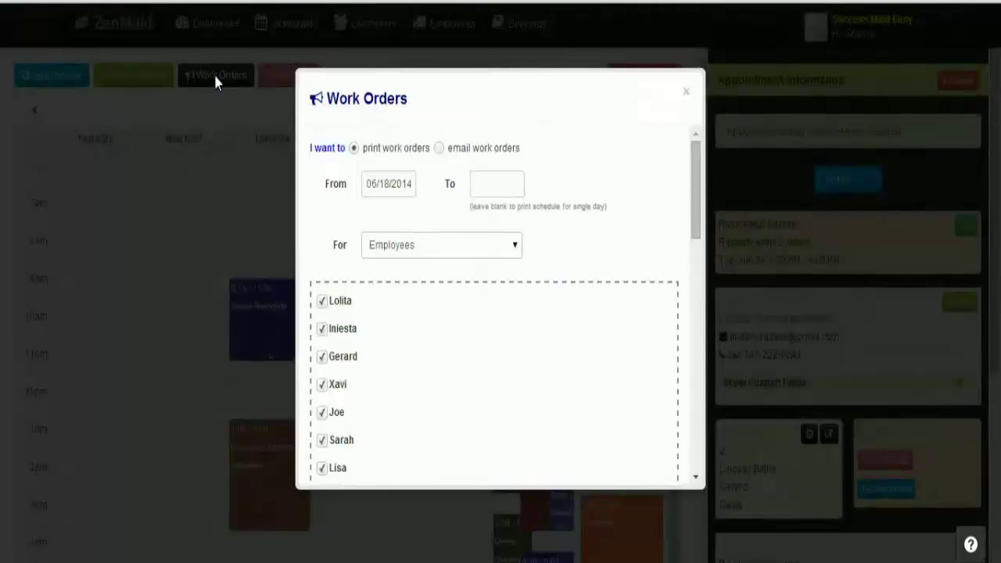
pyautogui.click(687, 94)
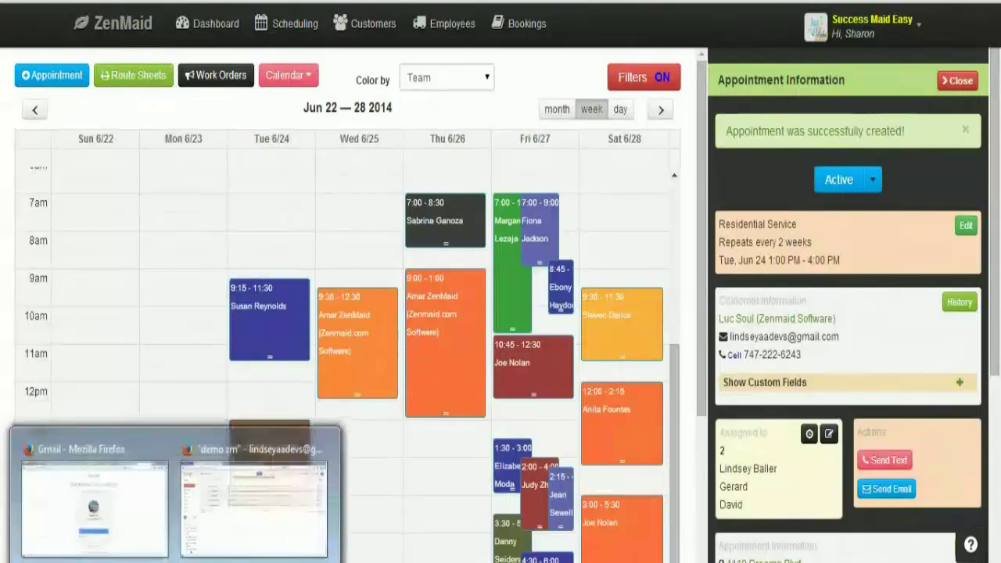
# Switch to Gmail and read the work order email for the Tuesday, Jun 24 1:00 PM - 4:00 PM appointment
pyautogui.click(245, 498)
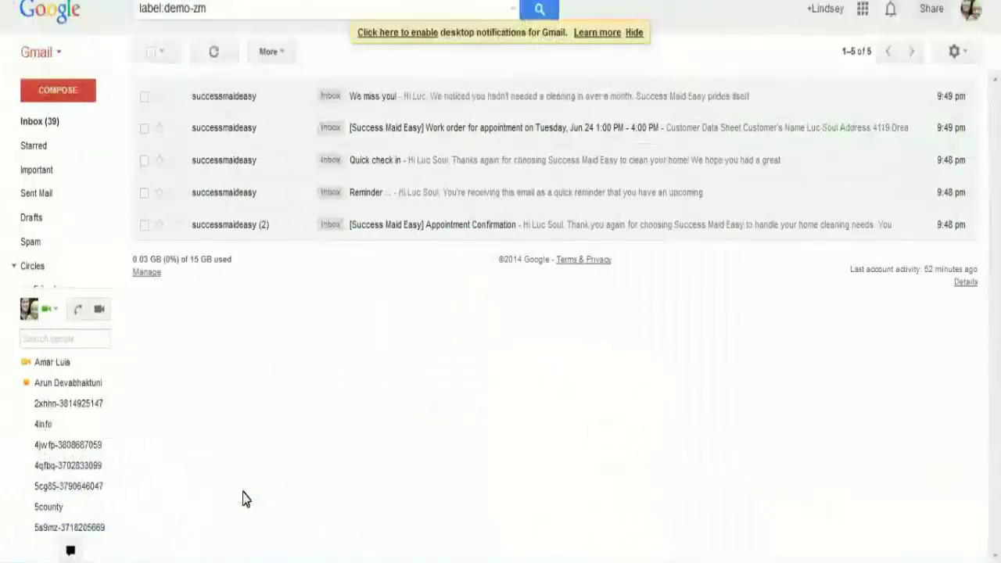
pyautogui.click(602, 136)
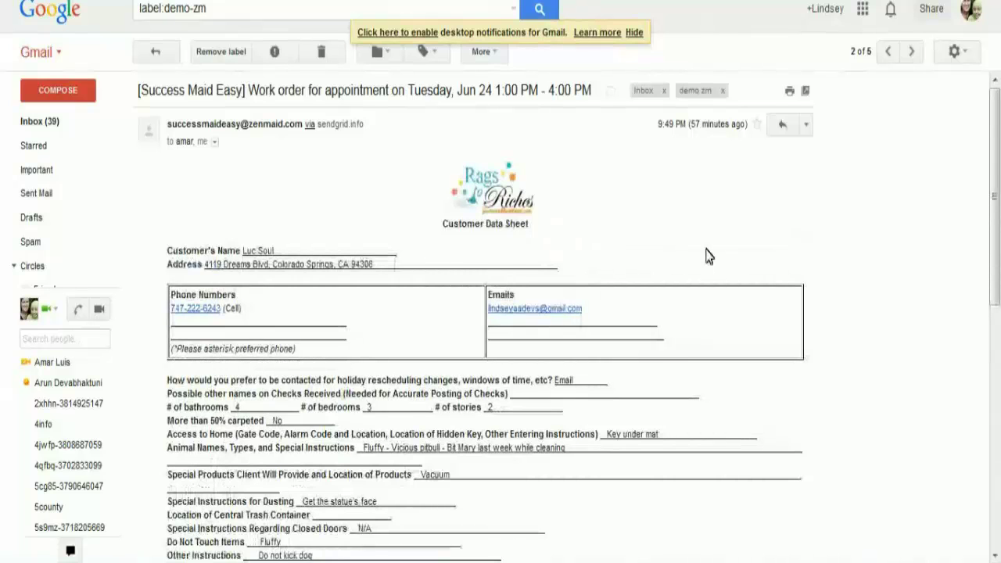
pyautogui.scroll(-1, 708, 256)
pyautogui.scroll(-3, 708, 257)
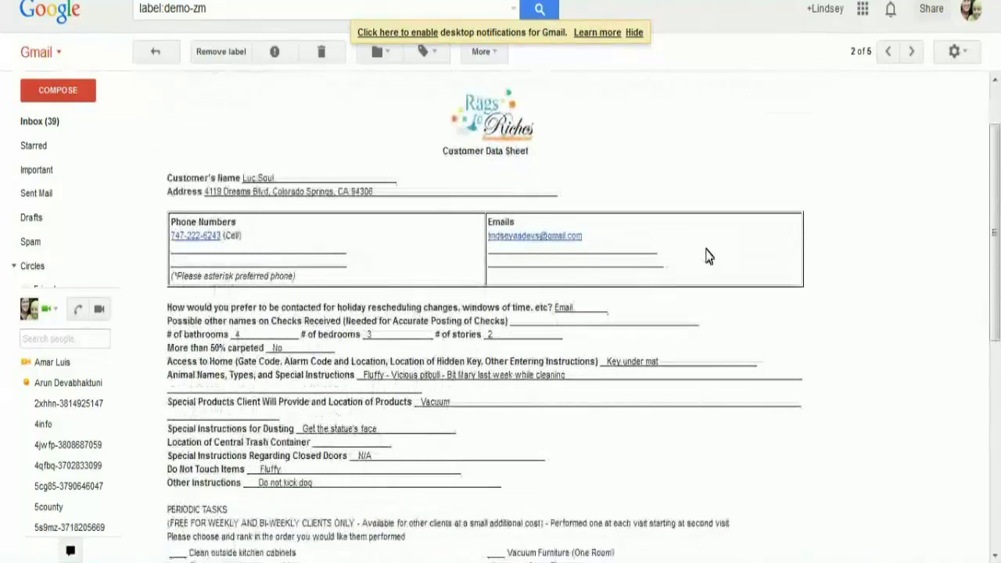
# Review the Customer Data Sheet in the work order email, from the contact preferences and special instructions to the periodic tasks
pyautogui.scroll(-2, 708, 257)
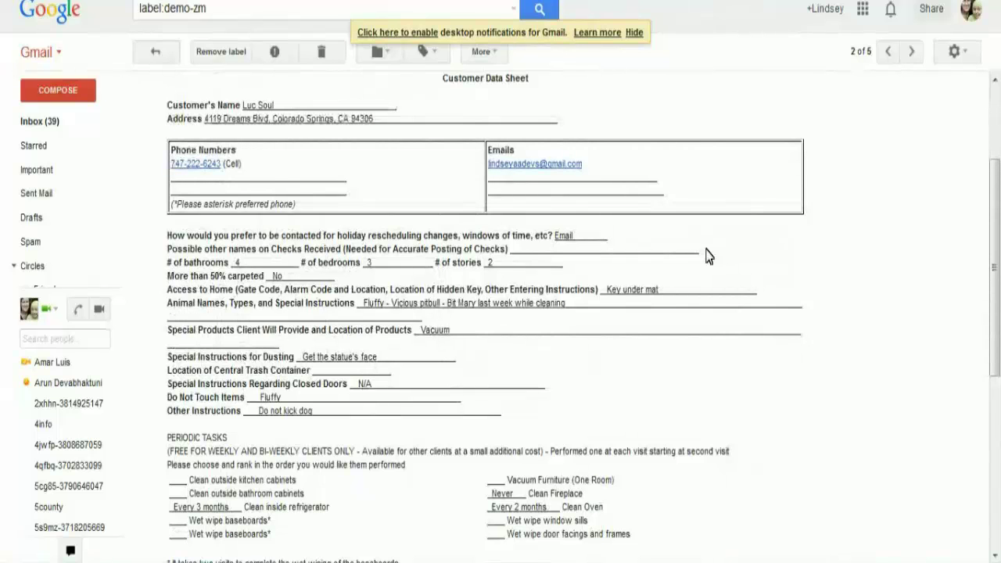
pyautogui.scroll(-2, 706, 256)
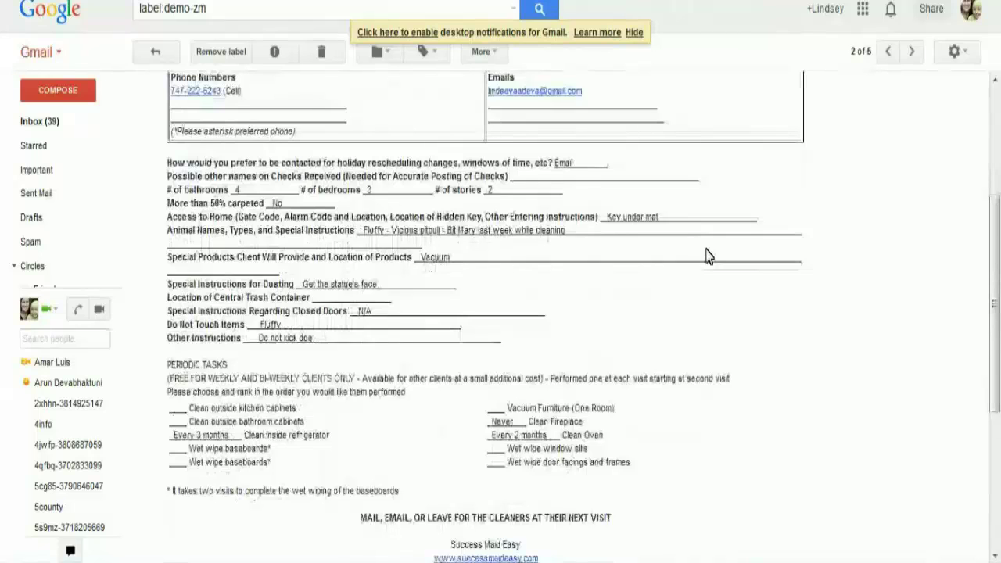
pyautogui.moveTo(502, 339); pyautogui.dragTo(165, 163)
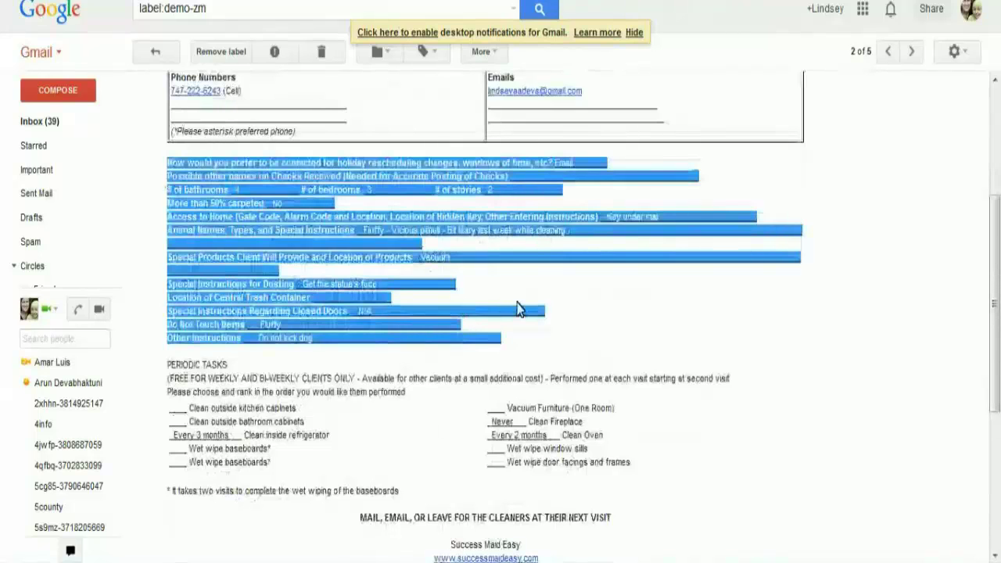
pyautogui.click(519, 308)
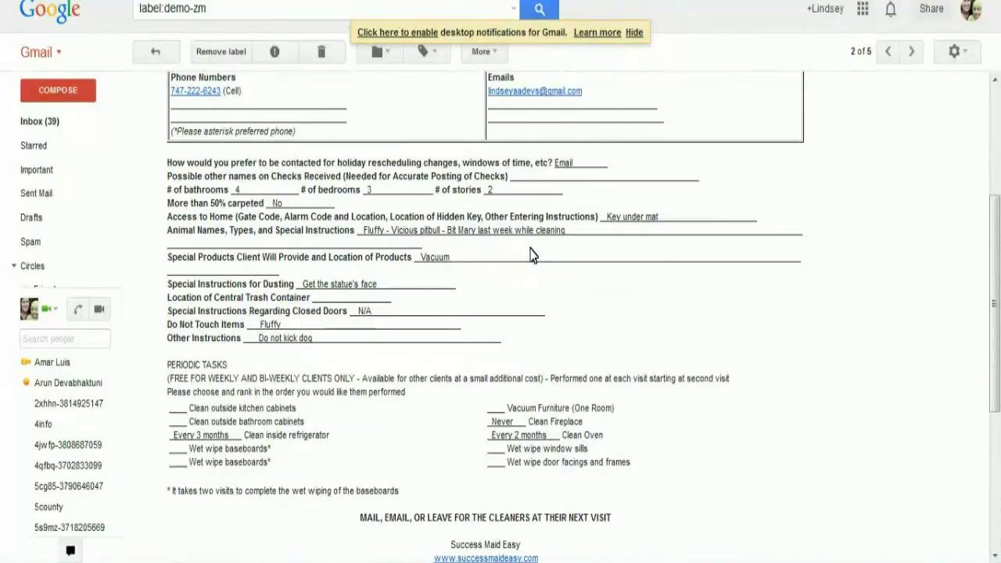
pyautogui.scroll(3, 531, 255)
pyautogui.scroll(1, 531, 254)
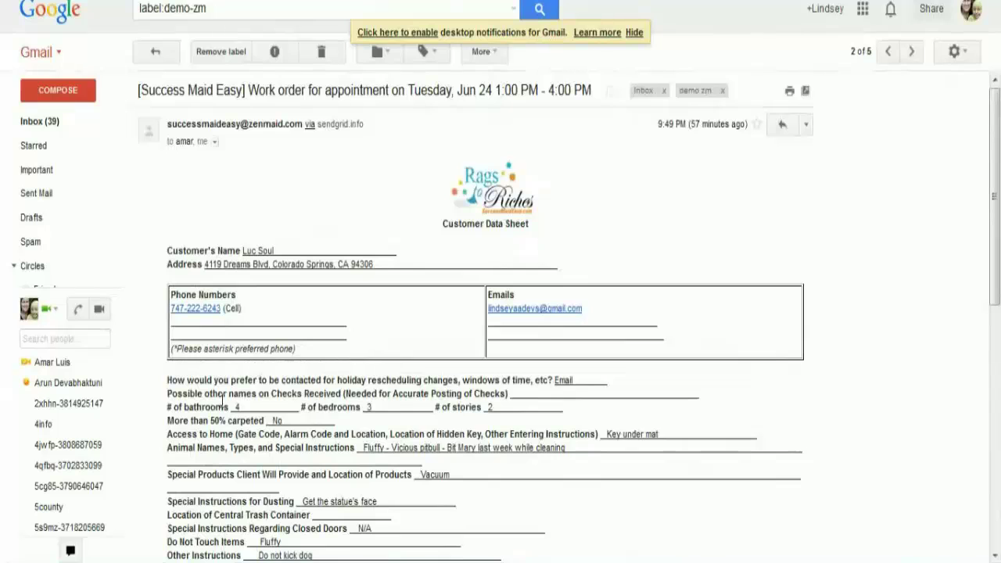
# Switch to the ZenMaid calendar to view the appointment, and return to Gmail to read the Reminder email sent to the customer
pyautogui.moveTo(70, 551)
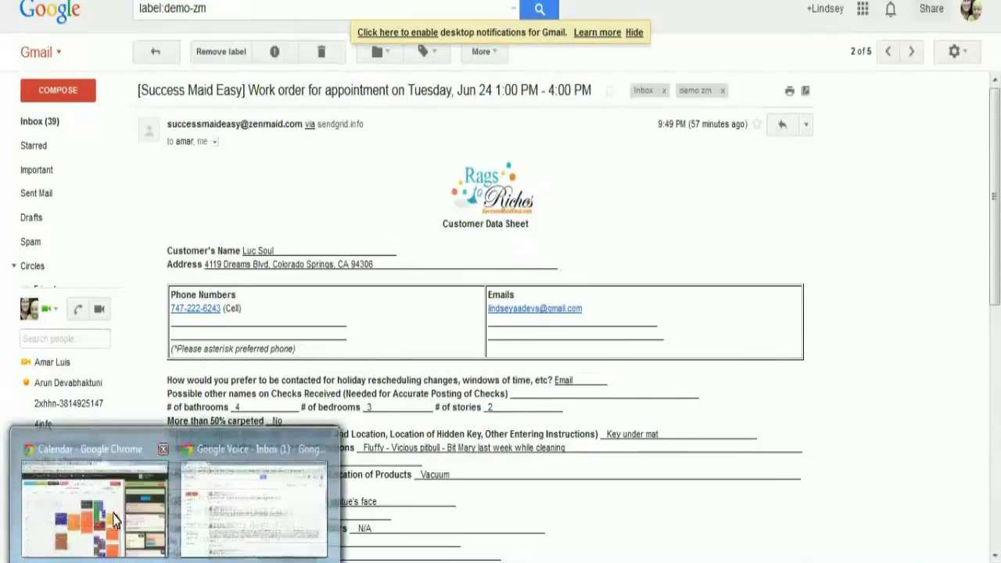
pyautogui.click(113, 520)
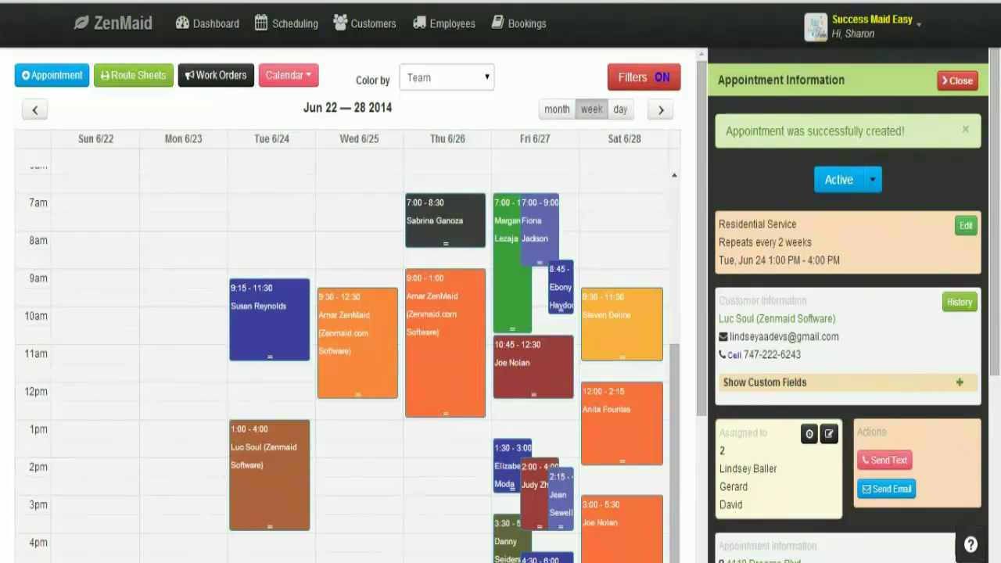
pyautogui.click(89, 478)
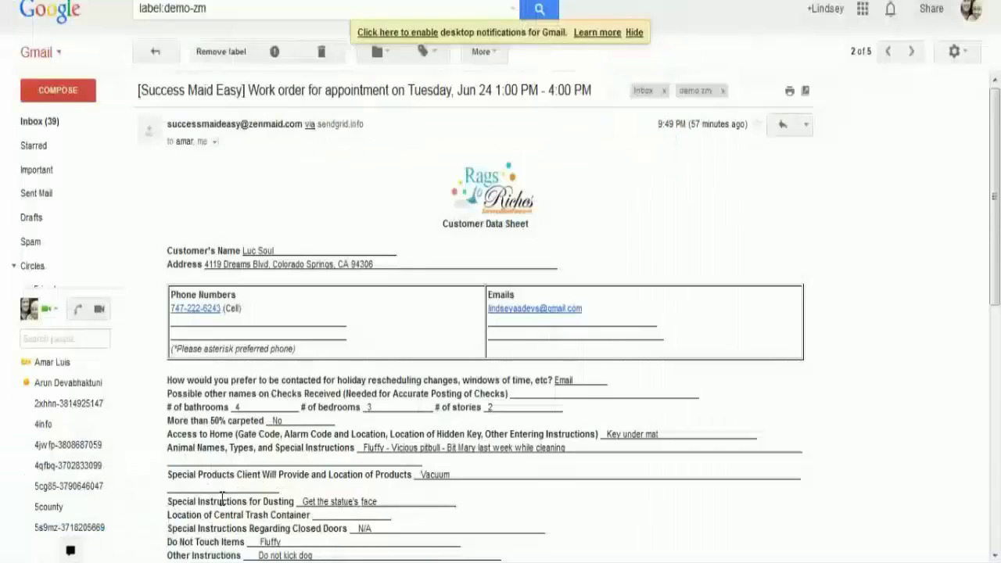
pyautogui.click(155, 52)
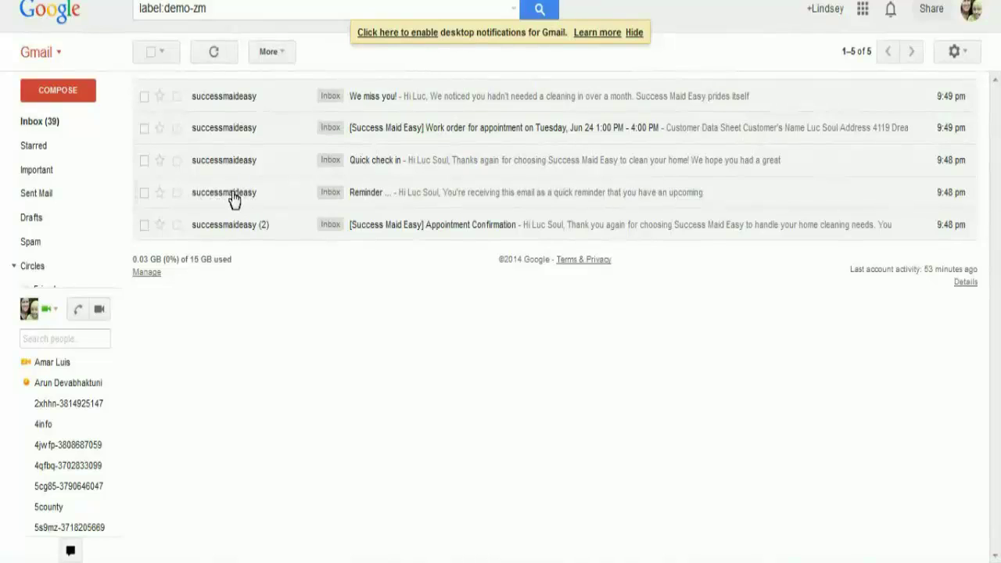
pyautogui.click(485, 200)
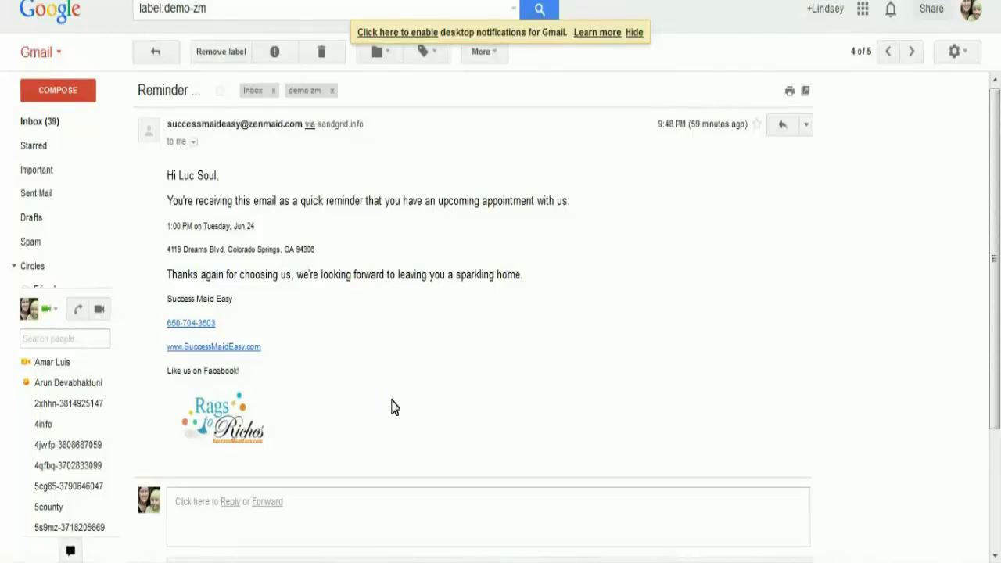
pyautogui.click(156, 55)
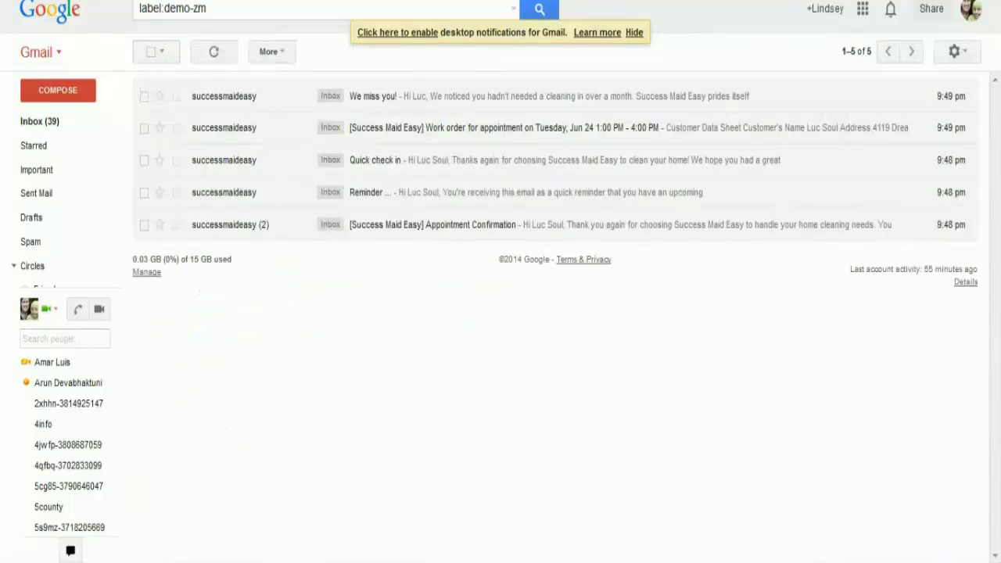
# Revisit the Jun 24 appointment in the ZenMaid calendar, and read the Quick check in follow-up email in Gmail
pyautogui.moveTo(71, 550)
pyautogui.click(127, 499)
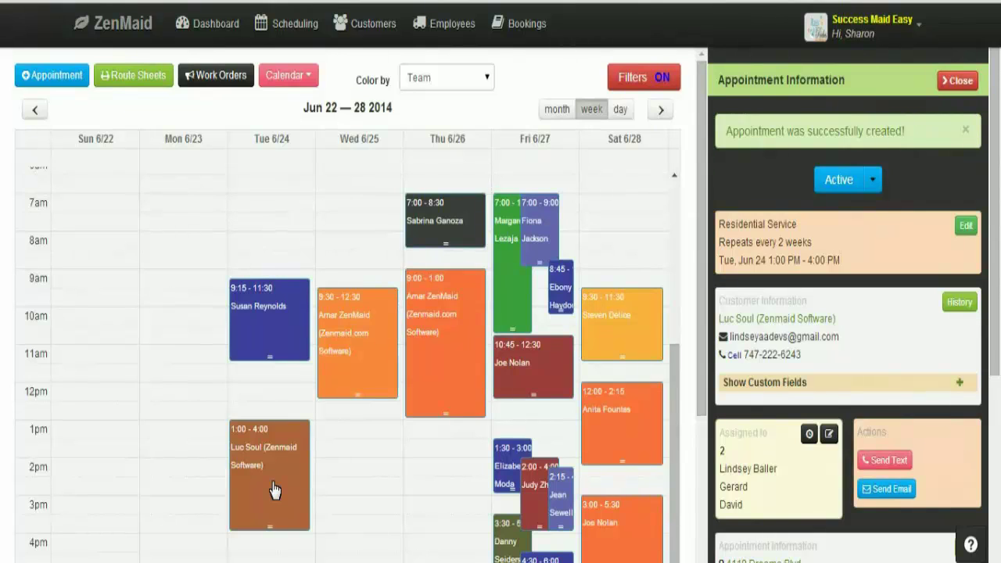
pyautogui.moveTo(175, 562)
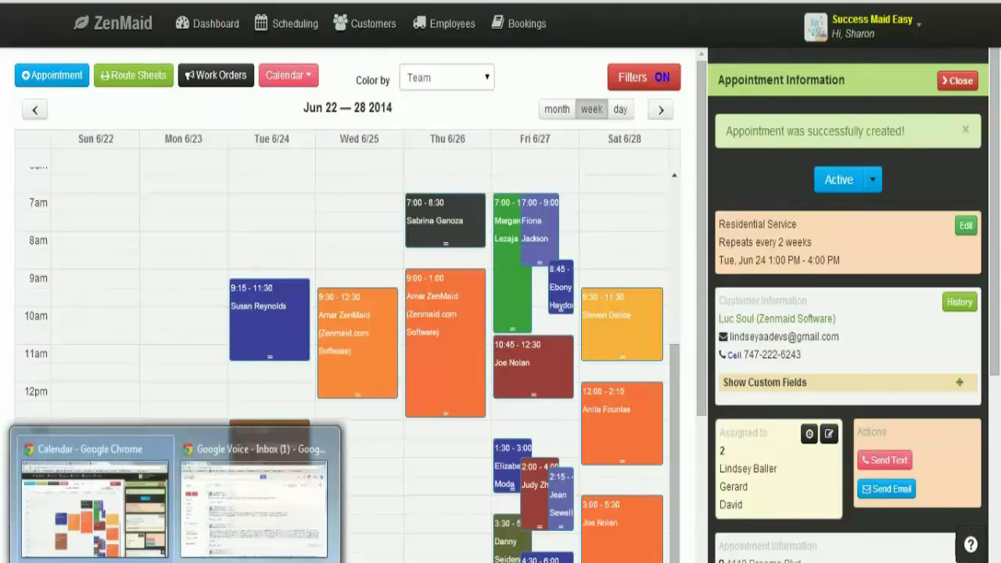
pyautogui.moveTo(211, 562)
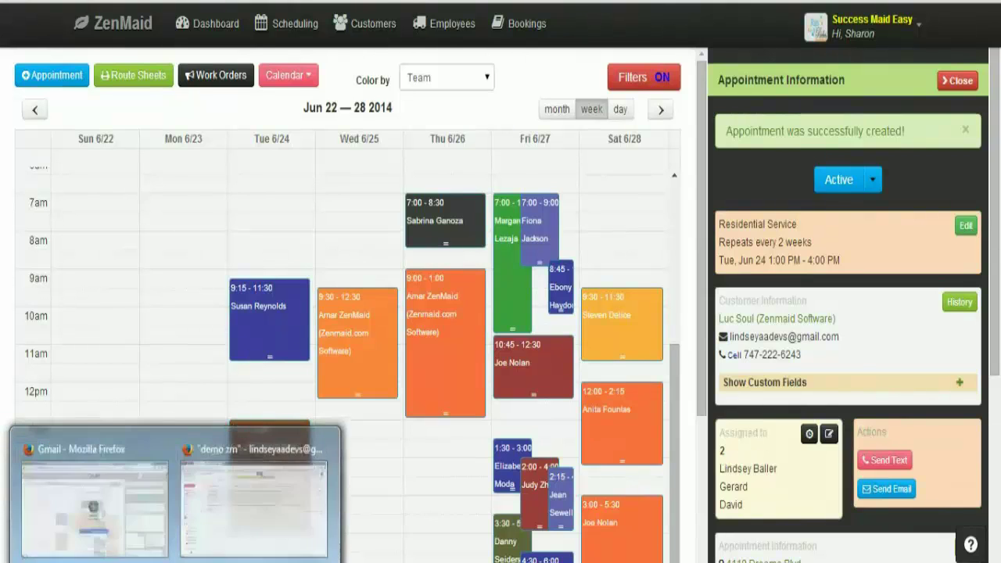
pyautogui.click(233, 527)
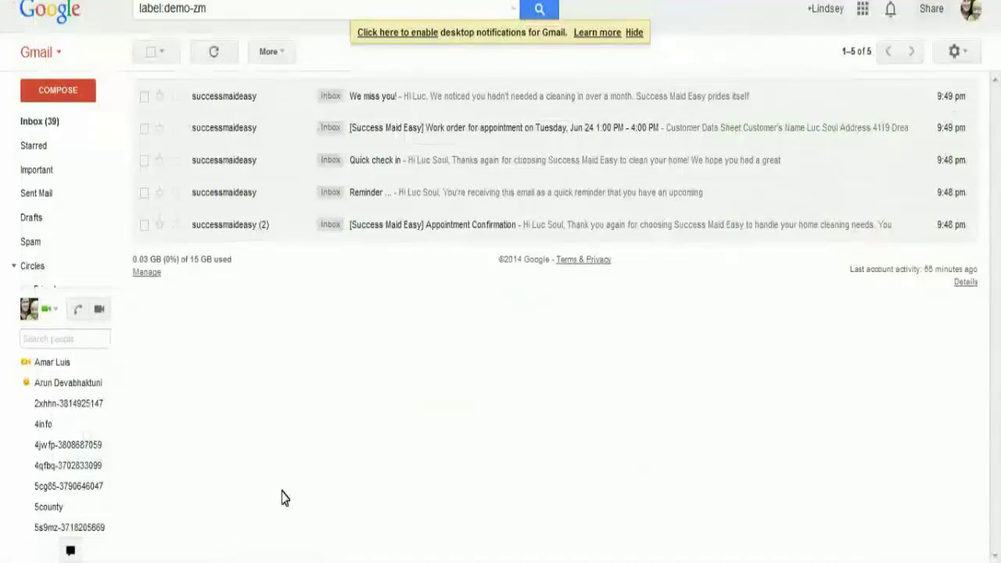
pyautogui.click(481, 167)
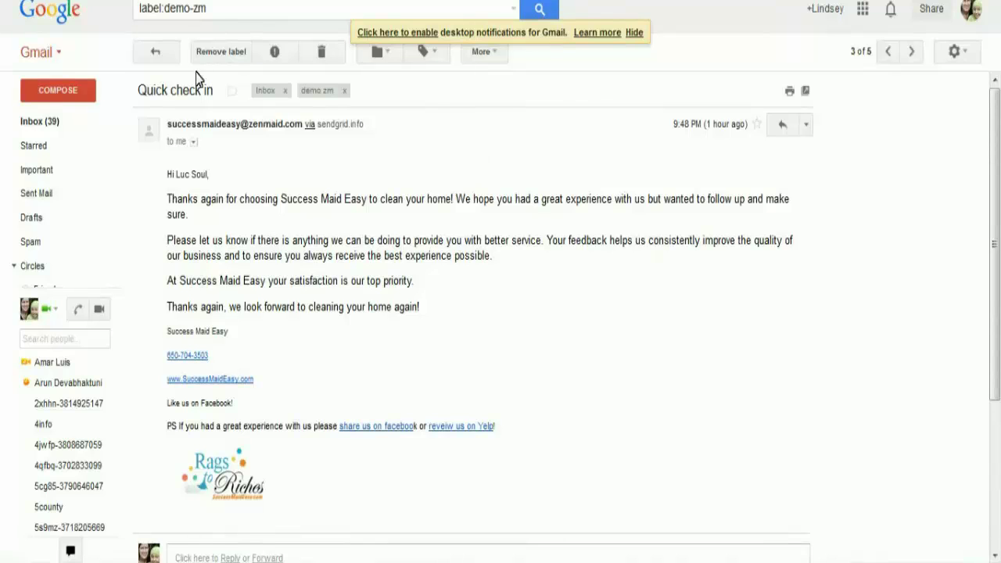
pyautogui.click(166, 59)
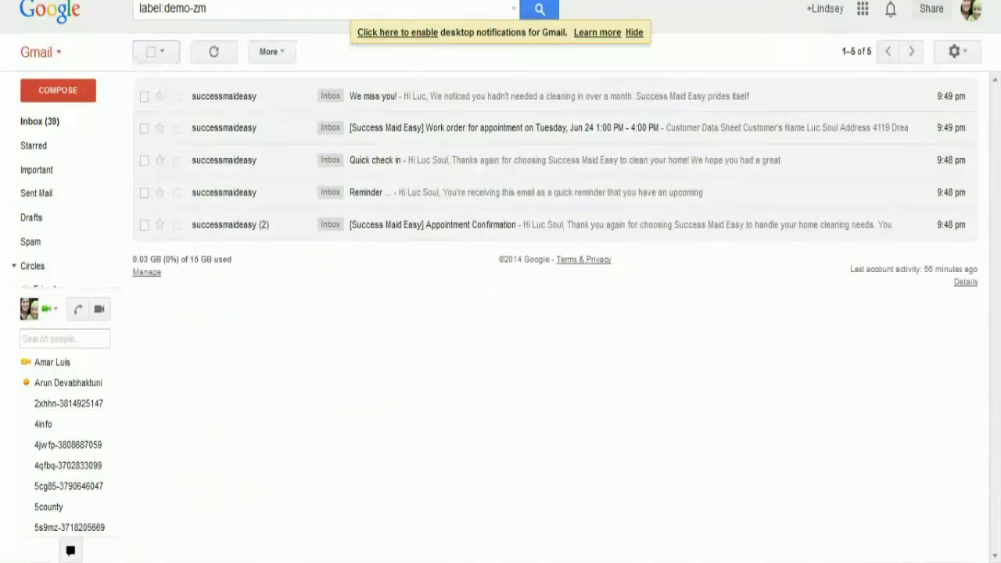
# View the ZenMaid calendar once more, and switch back to Gmail to read the We miss you! email
pyautogui.moveTo(176, 562)
pyautogui.click(117, 539)
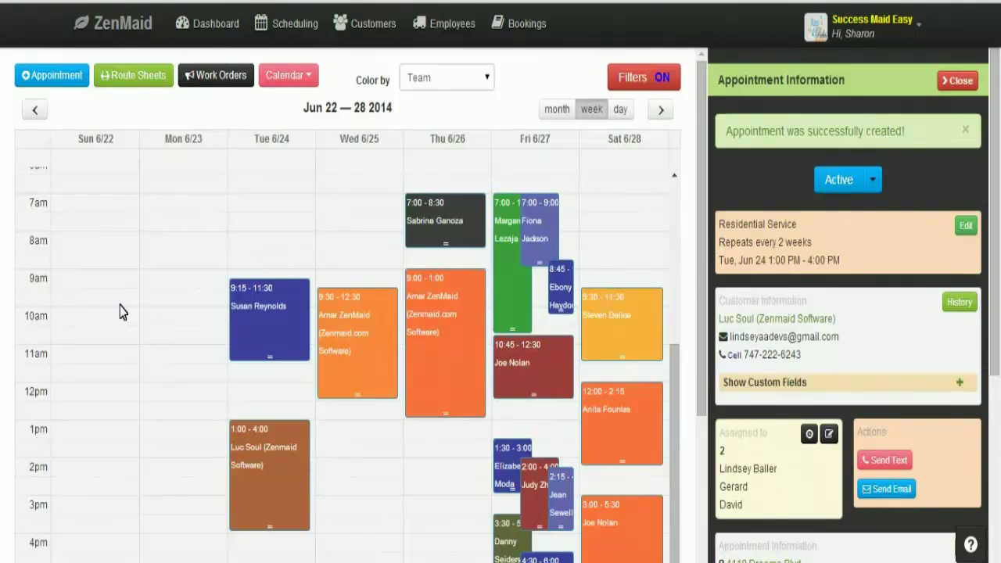
pyautogui.moveTo(176, 562)
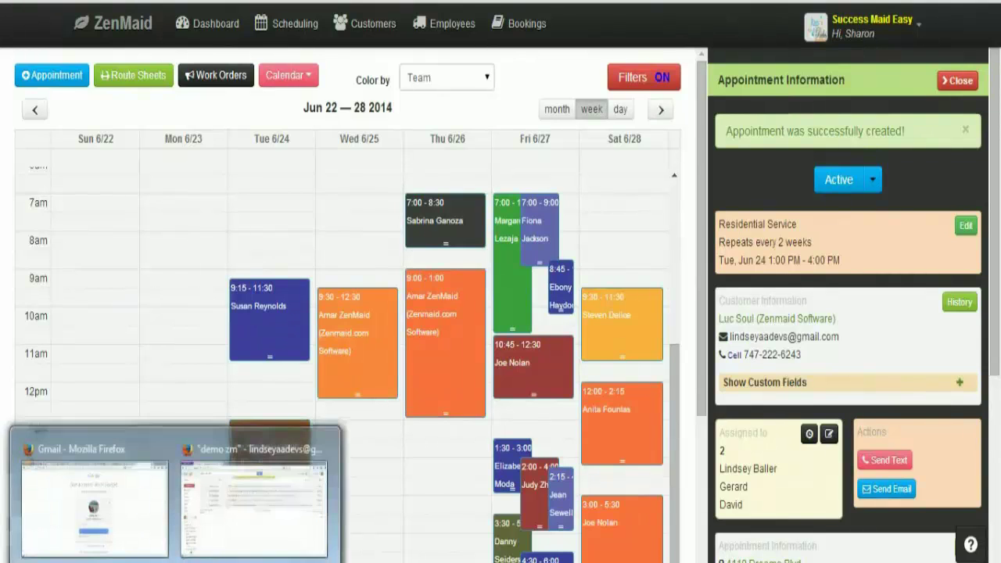
pyautogui.click(227, 532)
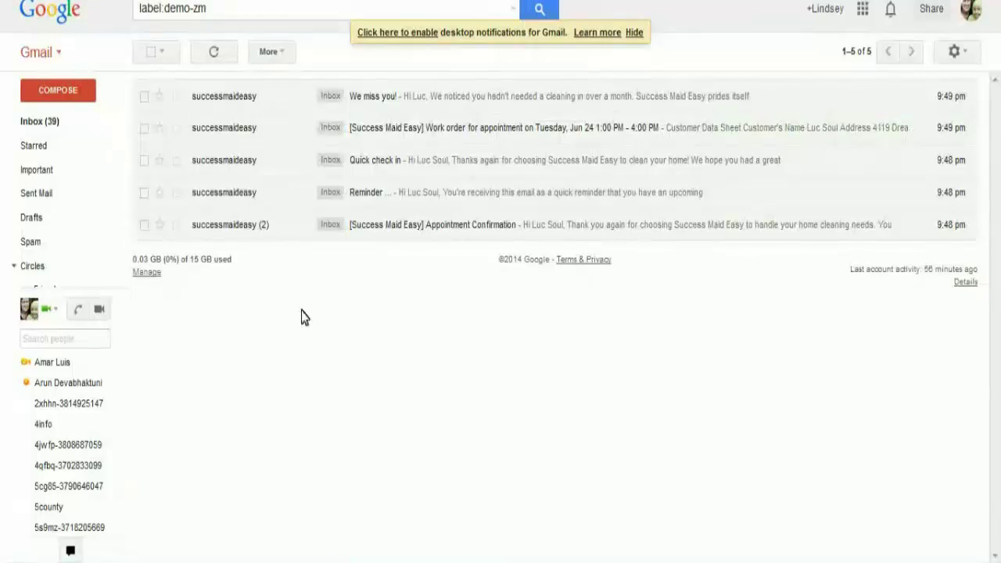
pyautogui.click(480, 112)
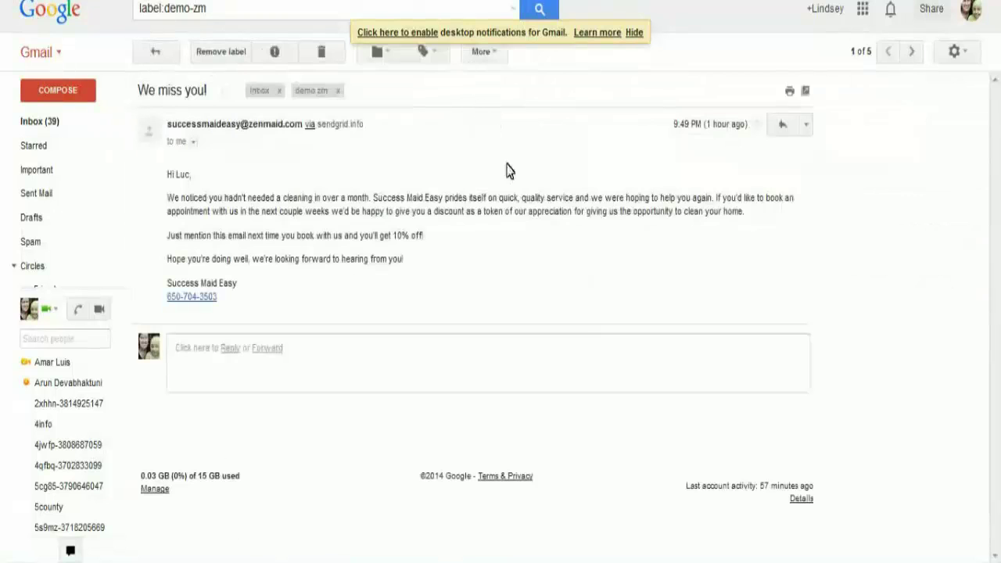